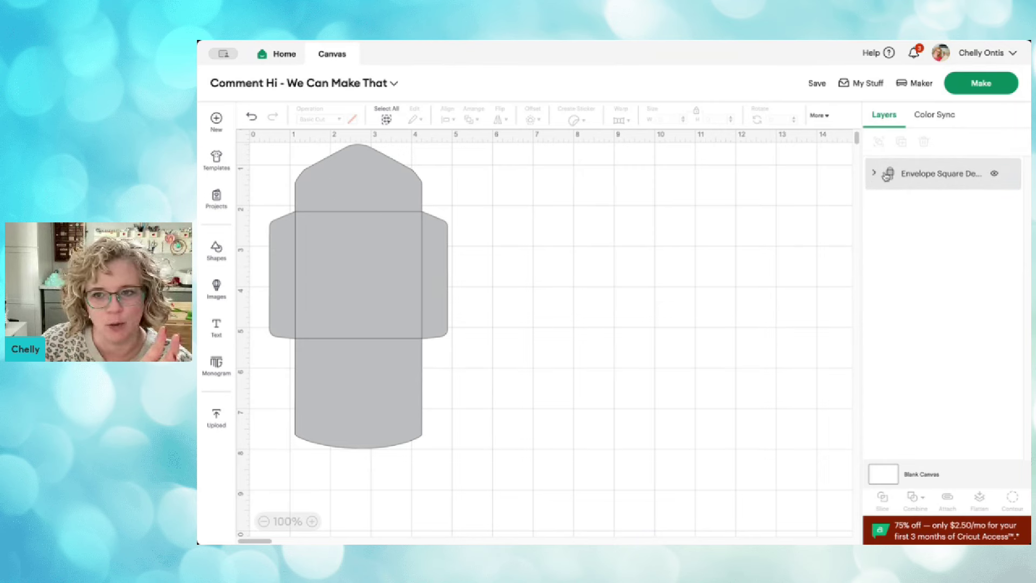
Insert a rounded-corner square and place it inside the envelope's central panel as a 2 × 2 in size reference.
{"action": "scroll", "coordinate": [576, 270], "scroll_direction": "right", "scroll_amount": 3}
{"action": "scroll", "coordinate": [452, 254], "scroll_direction": "left", "scroll_amount": 3}
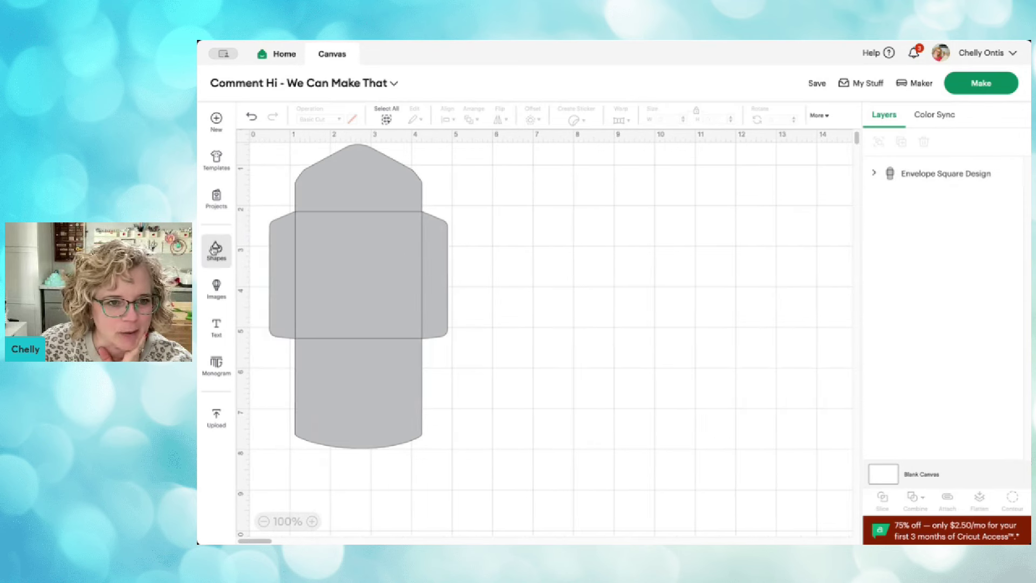
{"action": "left_click", "coordinate": [216, 248]}
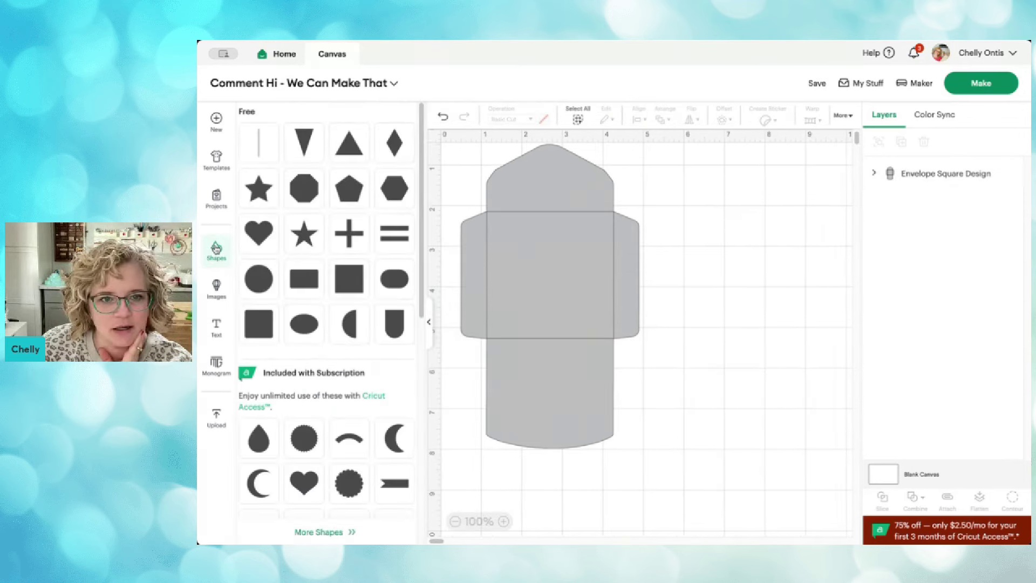
{"action": "left_click", "coordinate": [258, 331]}
{"action": "left_click", "coordinate": [793, 313]}
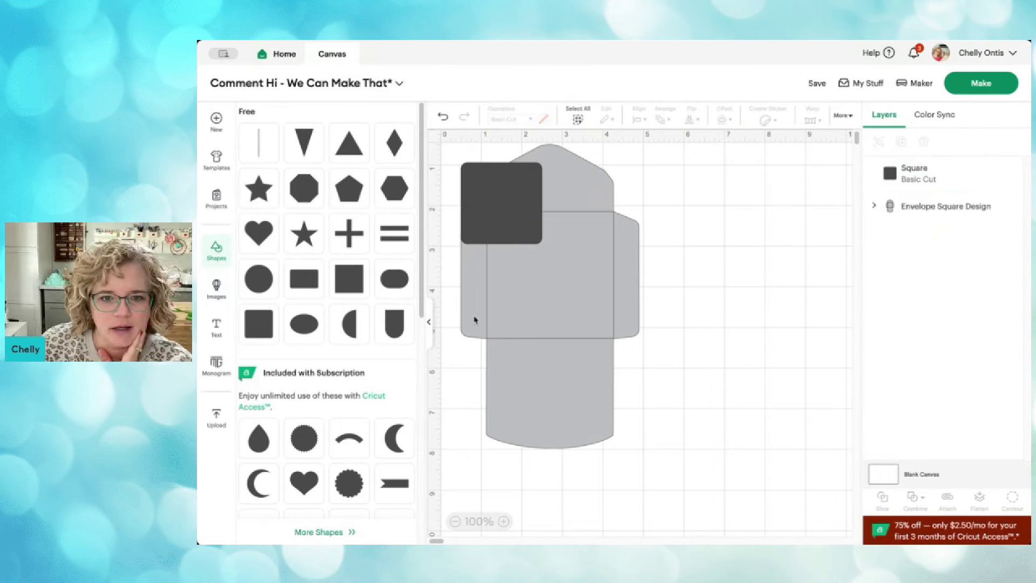
{"action": "left_click", "coordinate": [429, 324]}
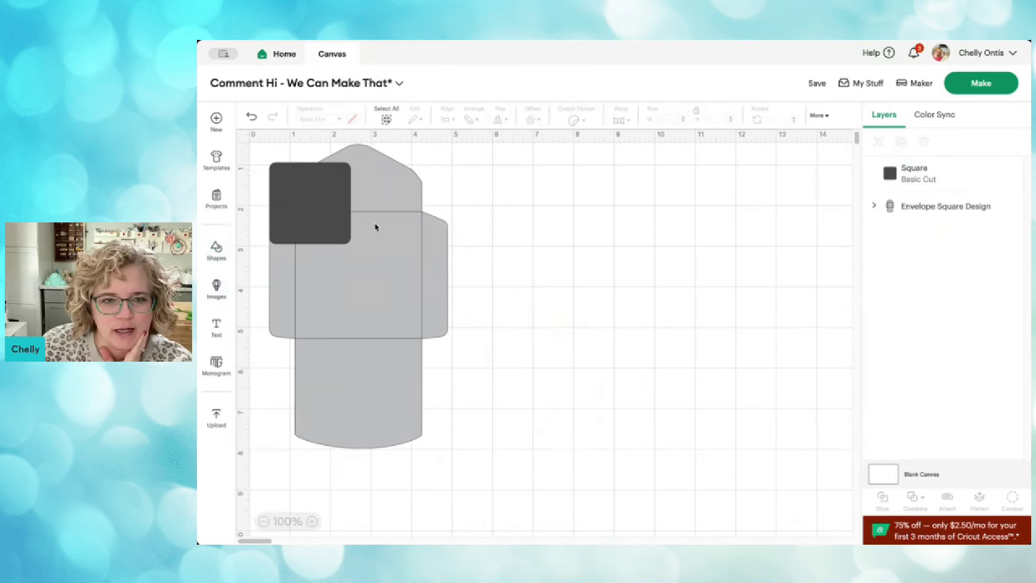
{"action": "left_click", "coordinate": [313, 210]}
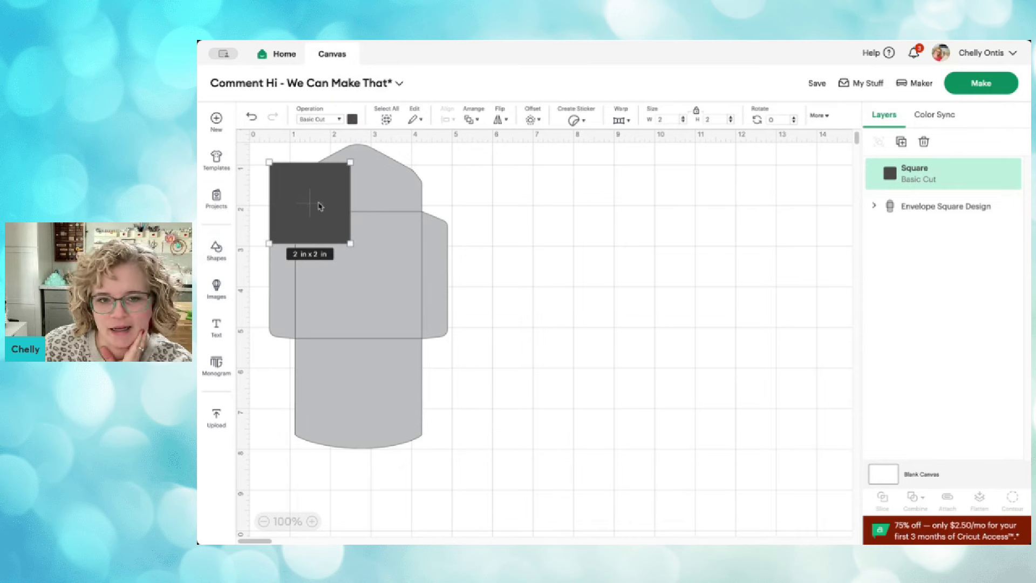
{"action": "left_click_drag", "start_coordinate": [339, 231], "coordinate": [373, 287]}
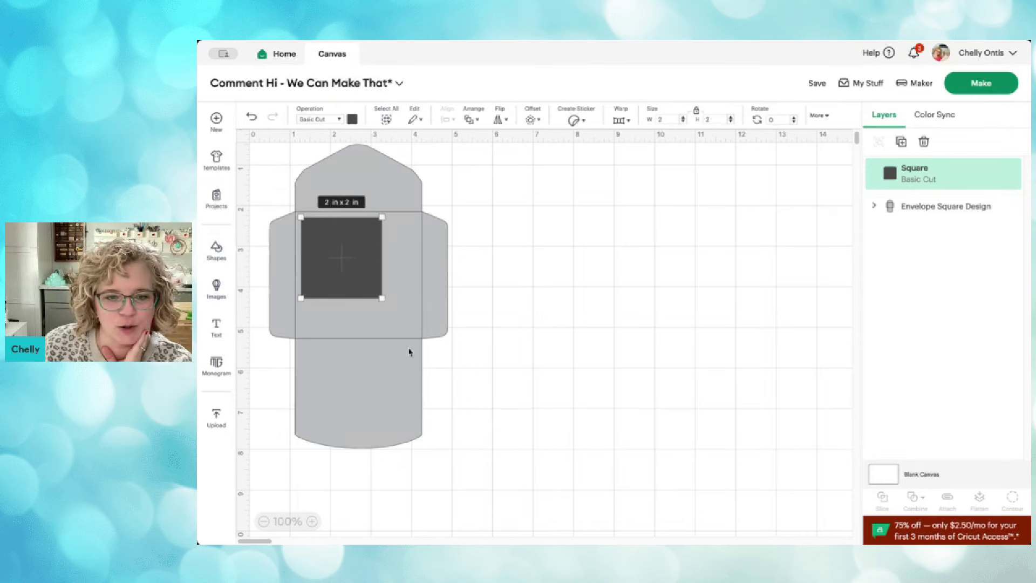
Scale the envelope design down proportionally to about 3.23 × 5.51 in so its central panel fits closely around the square.
{"action": "left_click", "coordinate": [398, 386]}
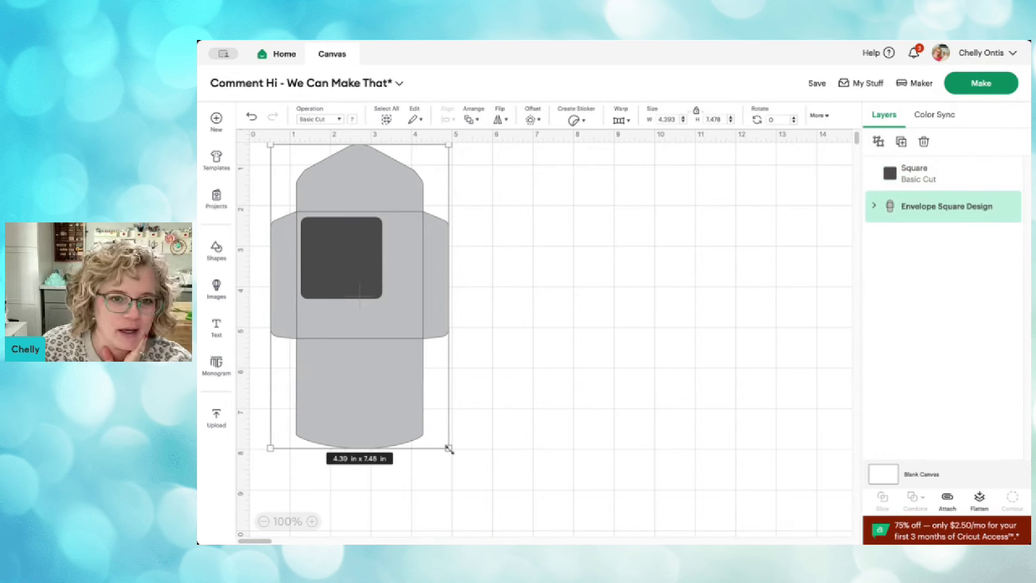
{"action": "left_click_drag", "start_coordinate": [449, 450], "coordinate": [394, 371]}
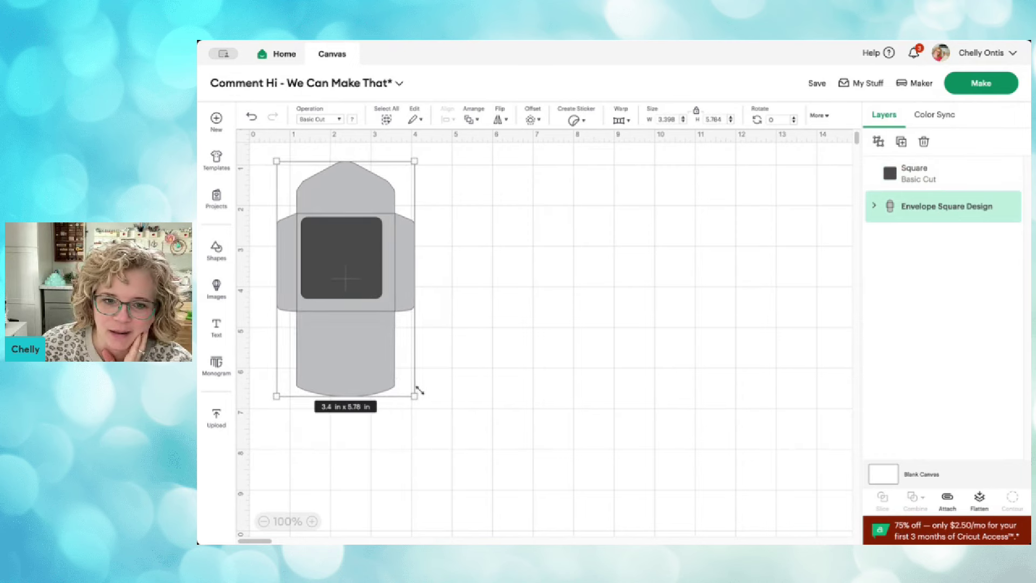
{"action": "left_click_drag", "start_coordinate": [414, 395], "coordinate": [404, 387]}
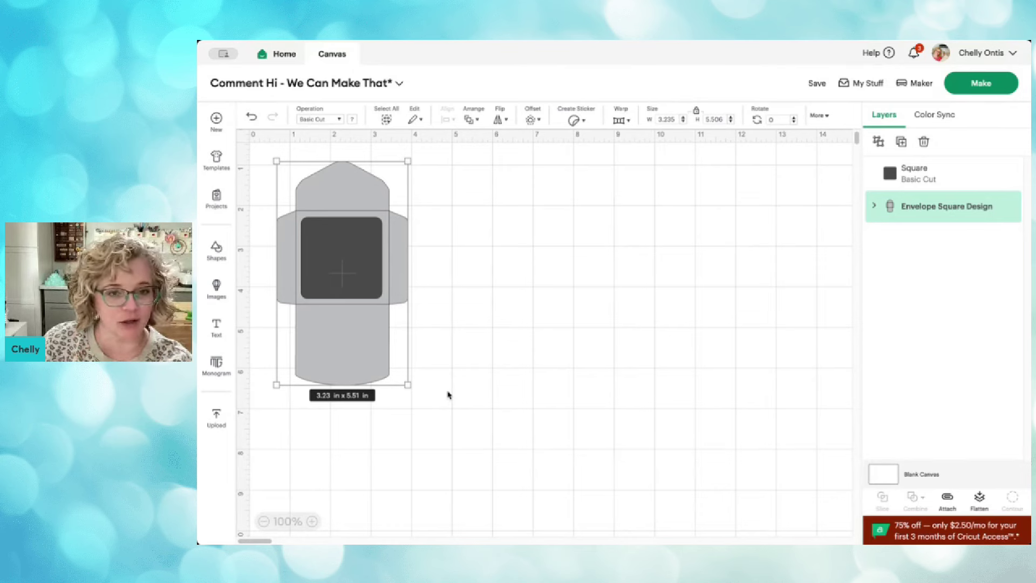
{"action": "left_click", "coordinate": [548, 254]}
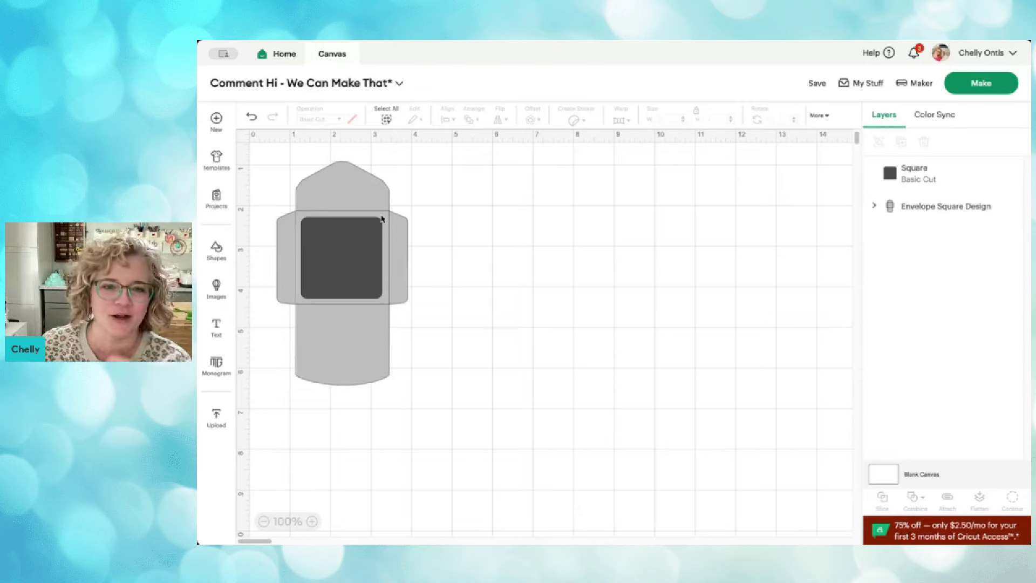
Compare the sizes of the square, the whole envelope, and the envelope group's inner square and outline layers.
{"action": "left_click", "coordinate": [318, 227]}
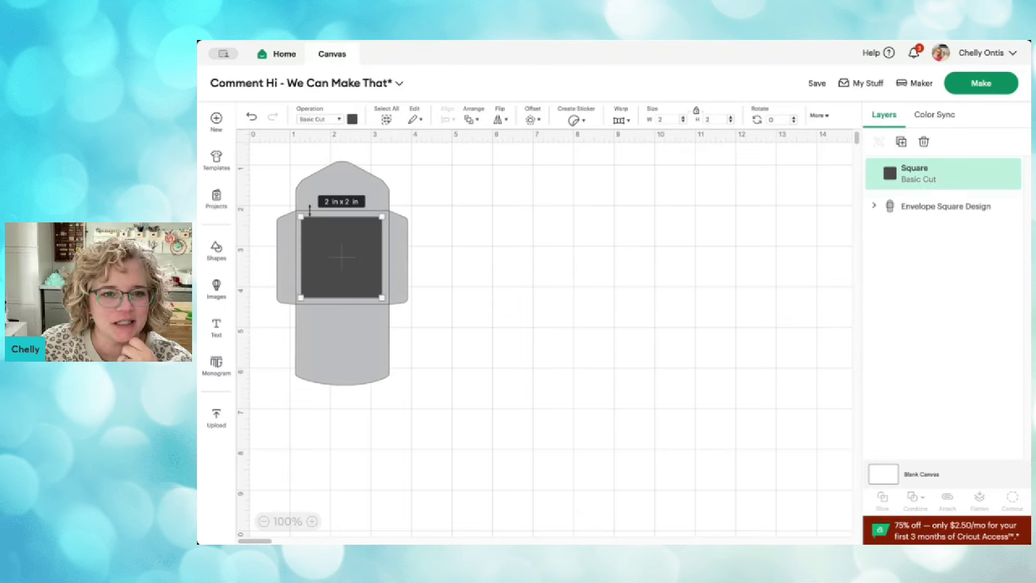
{"action": "left_click", "coordinate": [359, 192]}
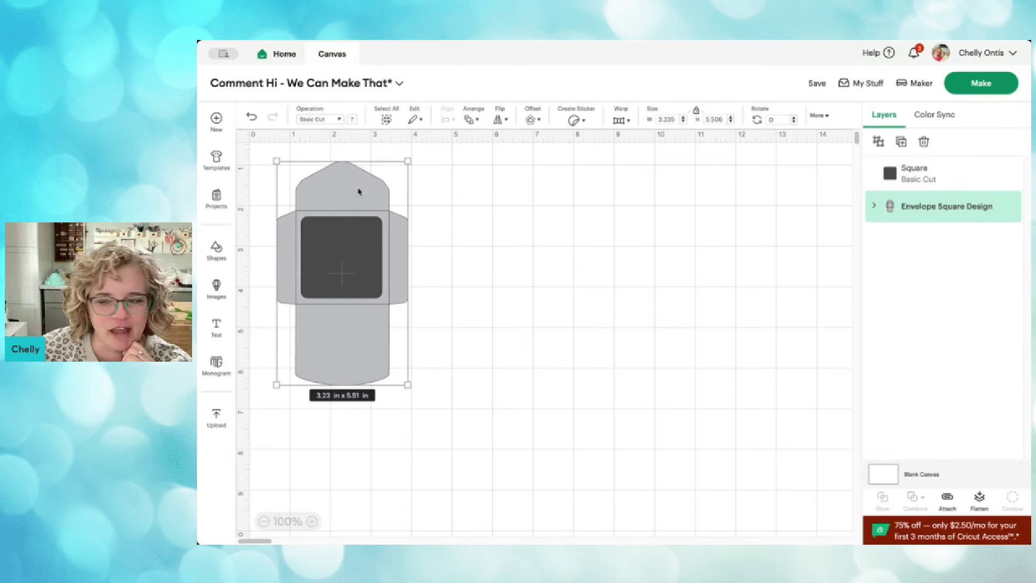
{"action": "left_click", "coordinate": [872, 208]}
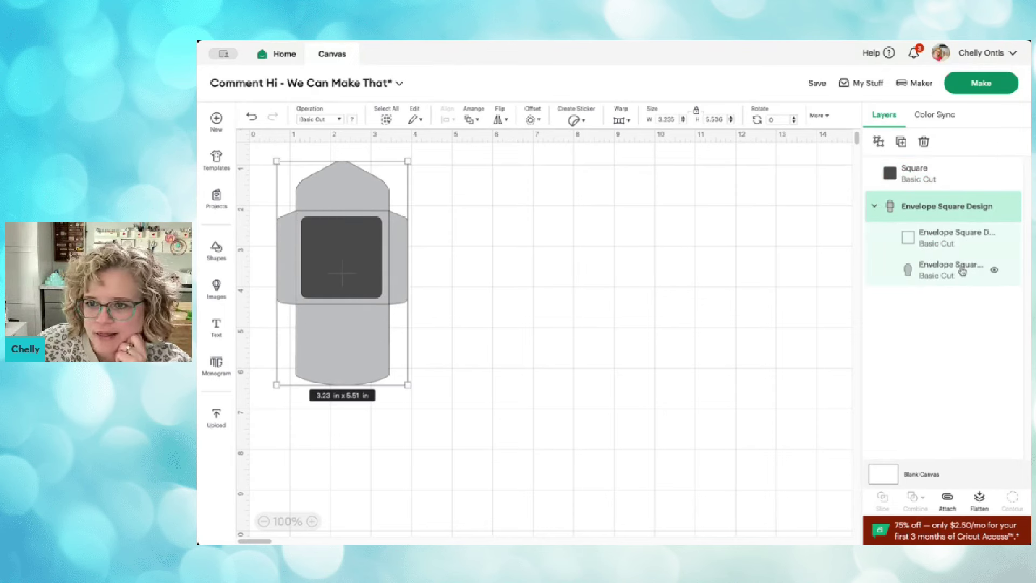
{"action": "left_click", "coordinate": [949, 239]}
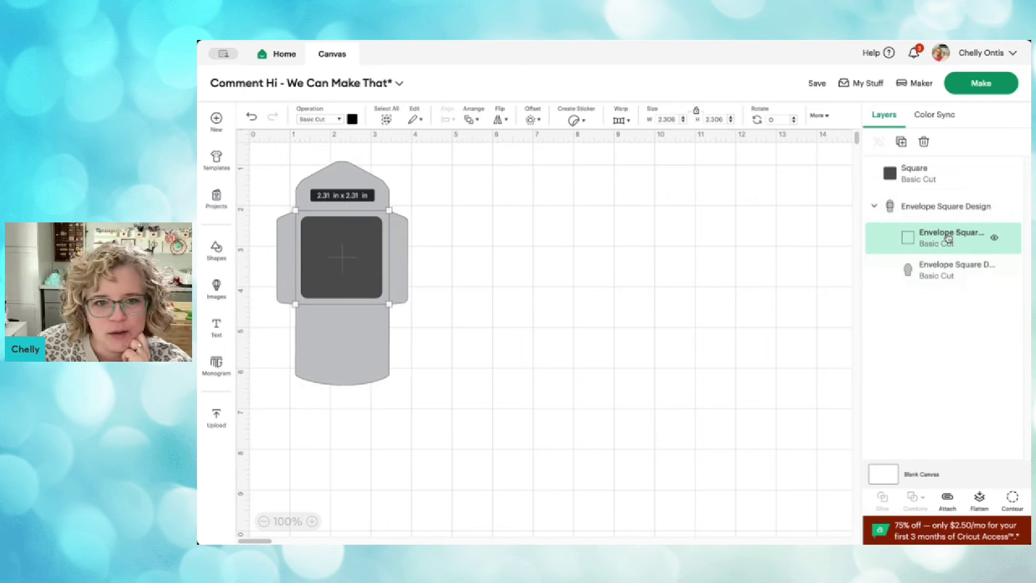
{"action": "left_click", "coordinate": [946, 276]}
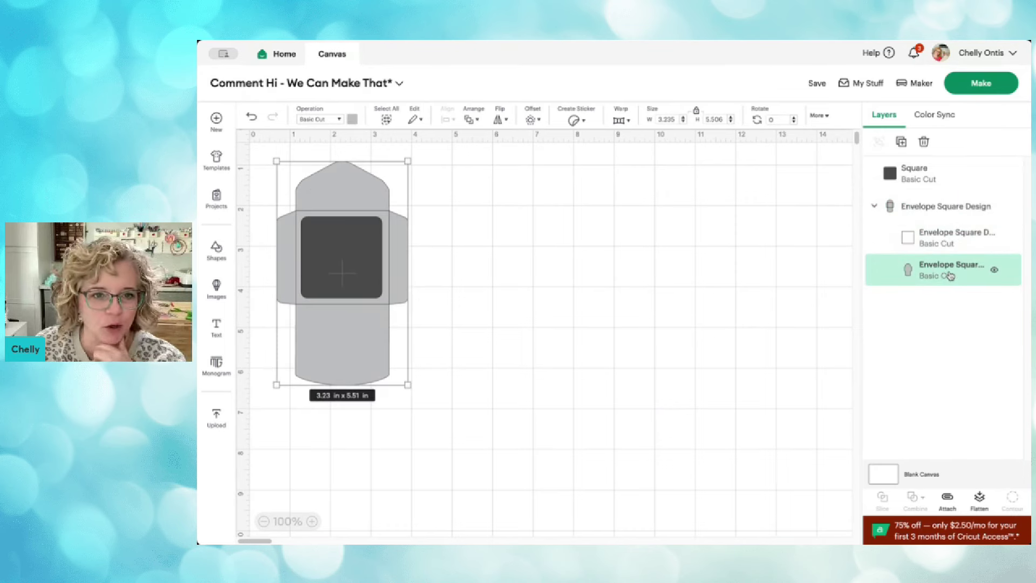
Move the reference square clear of the envelope and set the envelope's inner square layer to the Score operation.
{"action": "left_click", "coordinate": [544, 278]}
{"action": "left_click_drag", "start_coordinate": [347, 254], "coordinate": [559, 235]}
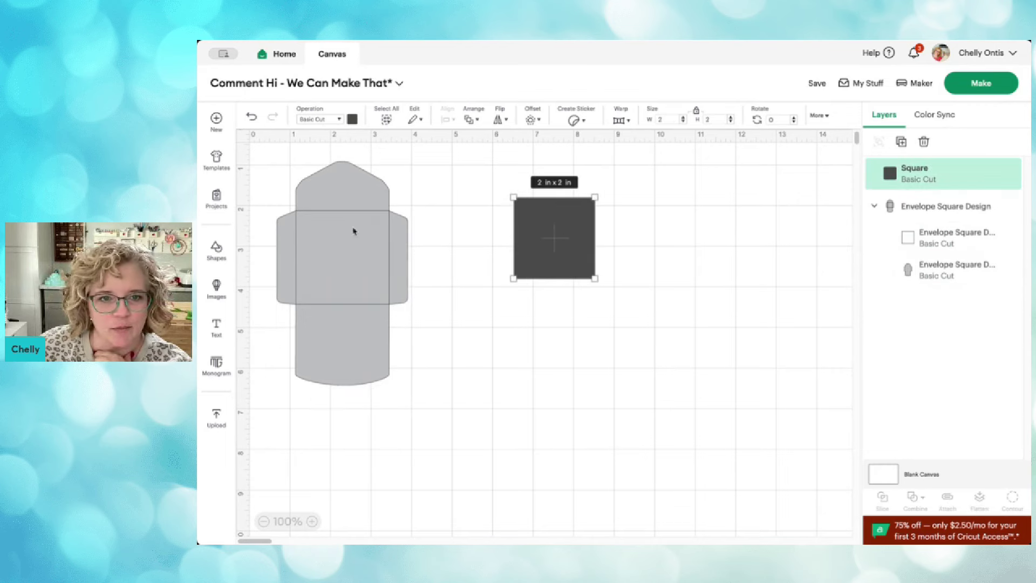
{"action": "left_click", "coordinate": [339, 198]}
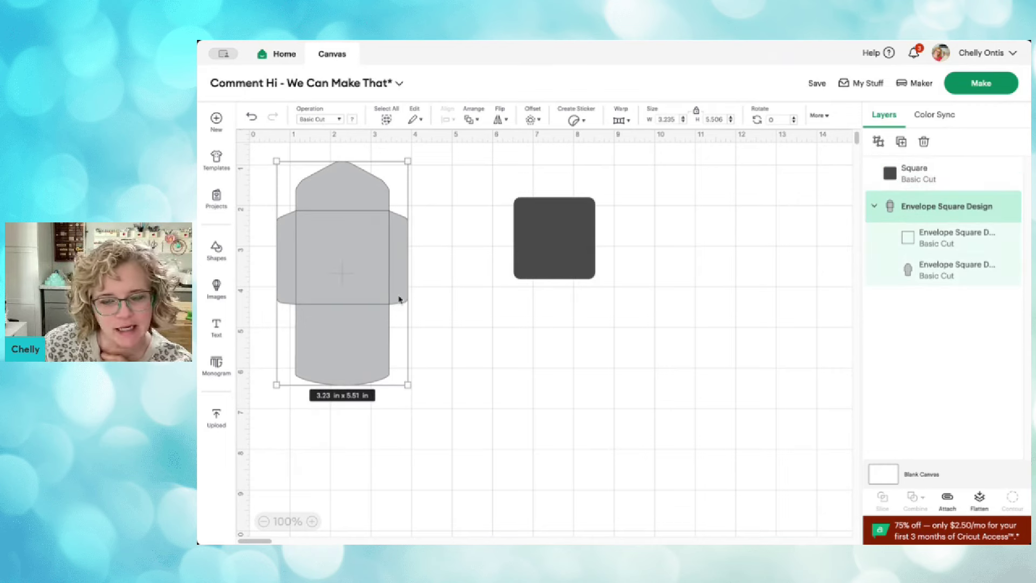
{"action": "left_click", "coordinate": [935, 237]}
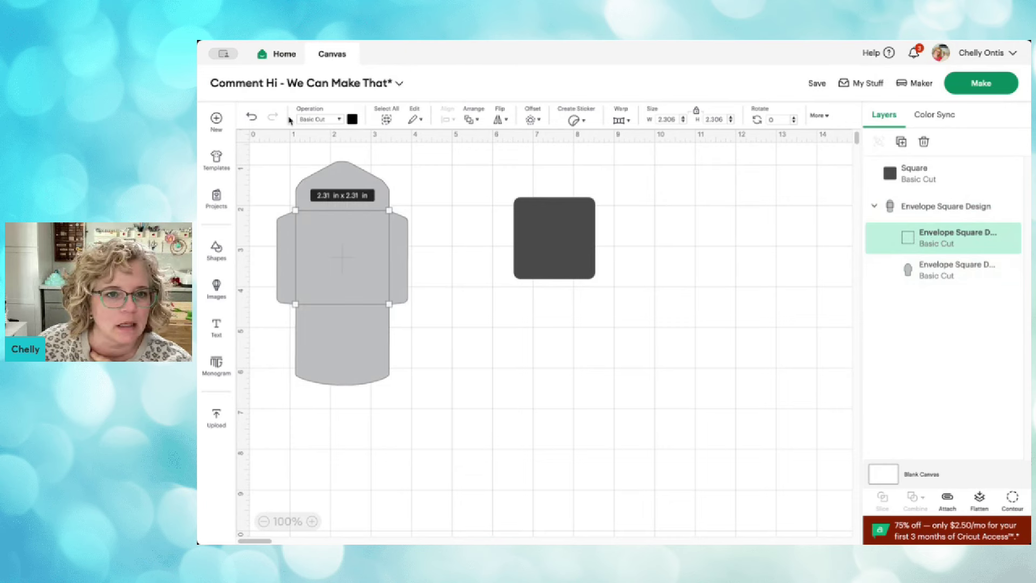
{"action": "left_click", "coordinate": [339, 119]}
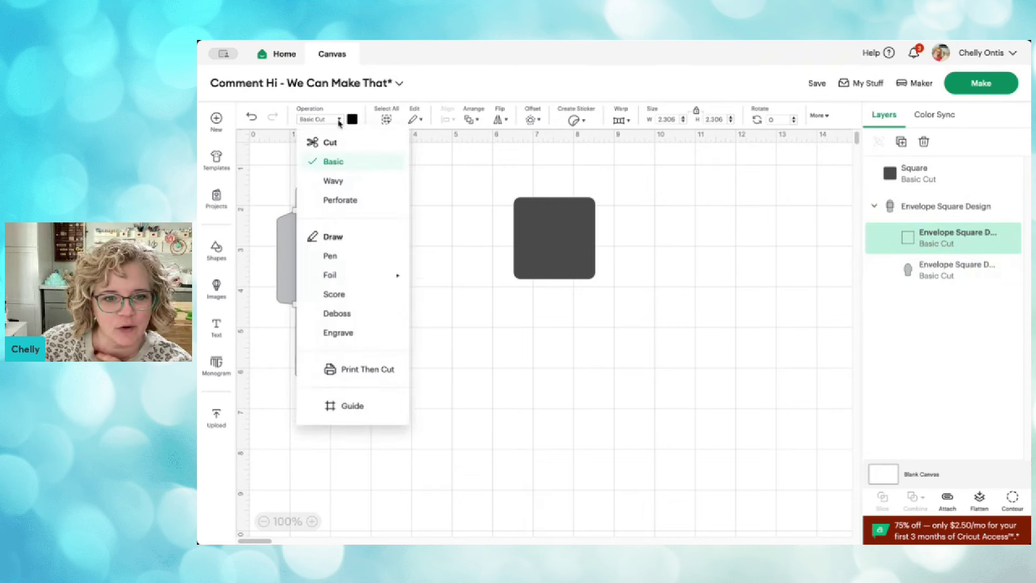
{"action": "mouse_move", "coordinate": [341, 277]}
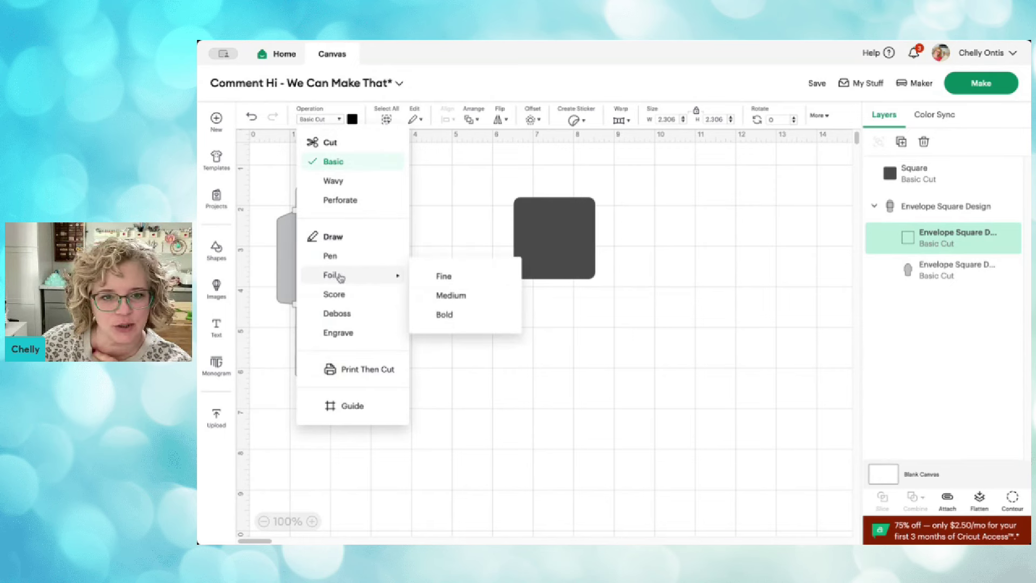
{"action": "left_click", "coordinate": [366, 298]}
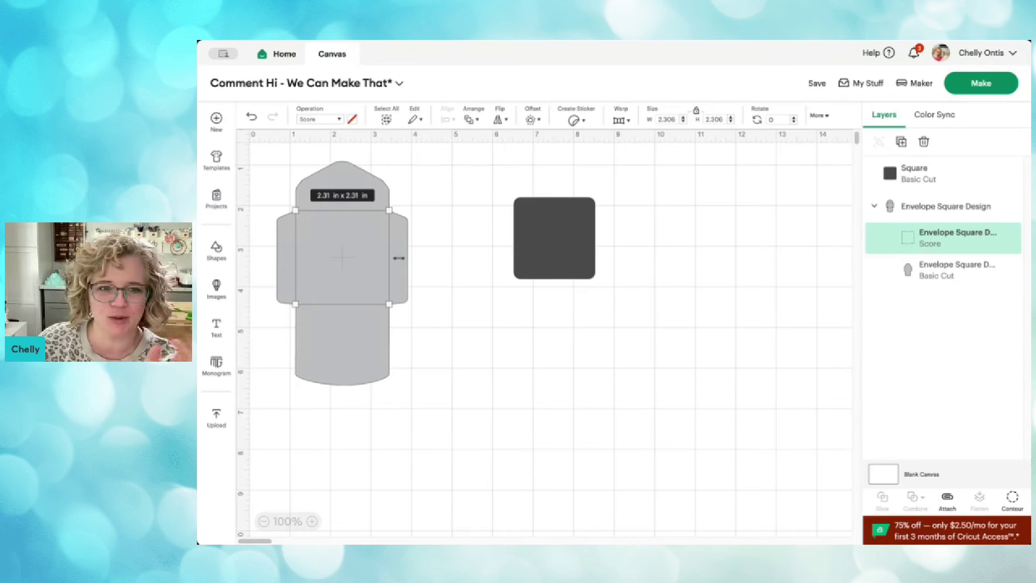
Examine the dashed score lines around the envelope's central panel up close.
{"action": "left_click", "coordinate": [472, 247]}
{"action": "left_click", "coordinate": [312, 522]}
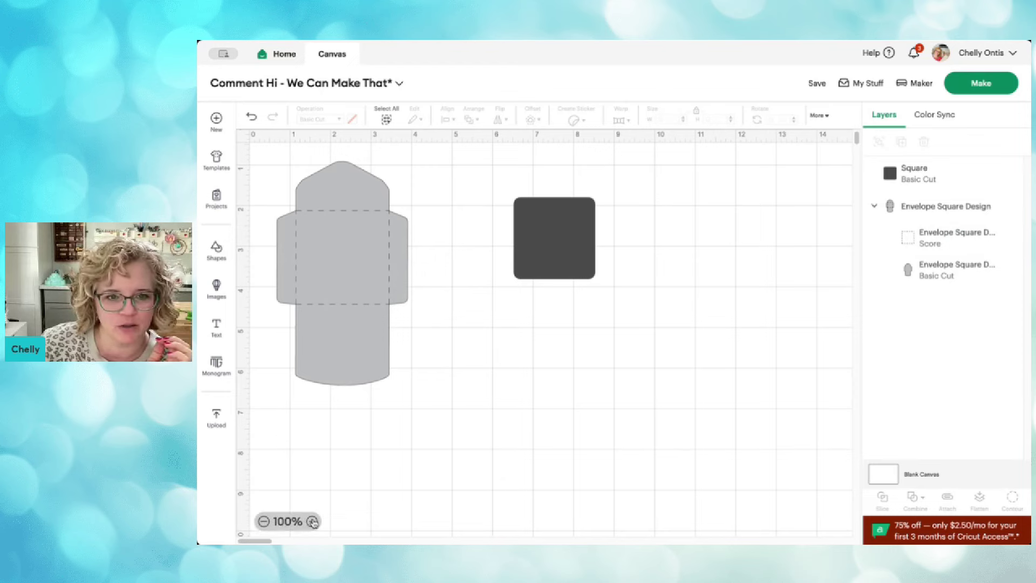
{"action": "left_click", "coordinate": [312, 521]}
{"action": "left_click", "coordinate": [312, 521]}
{"action": "scroll", "coordinate": [397, 249], "scroll_direction": "left", "scroll_amount": 7}
{"action": "scroll", "coordinate": [397, 249], "scroll_direction": "up", "scroll_amount": 4}
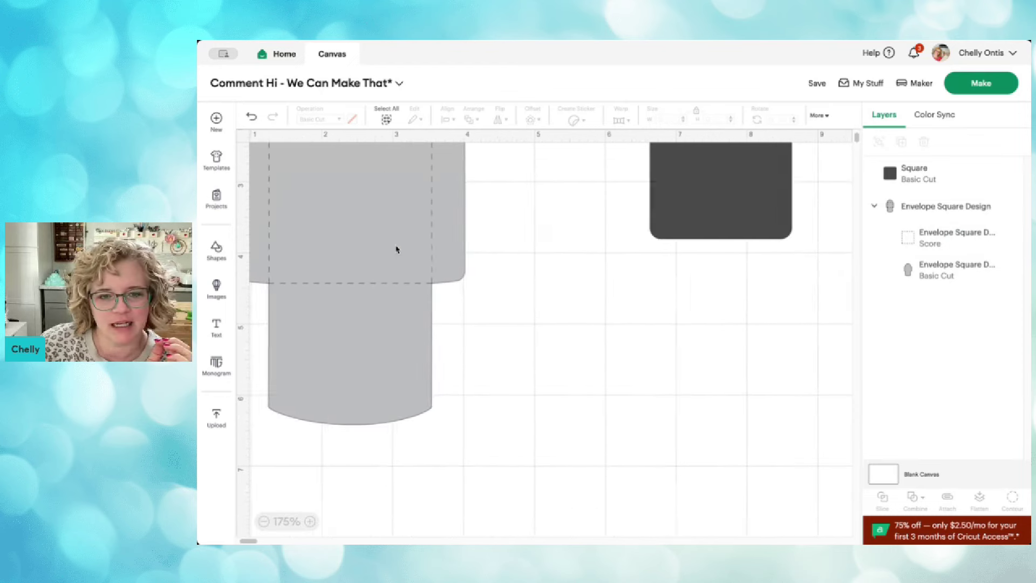
{"action": "left_click", "coordinate": [382, 233]}
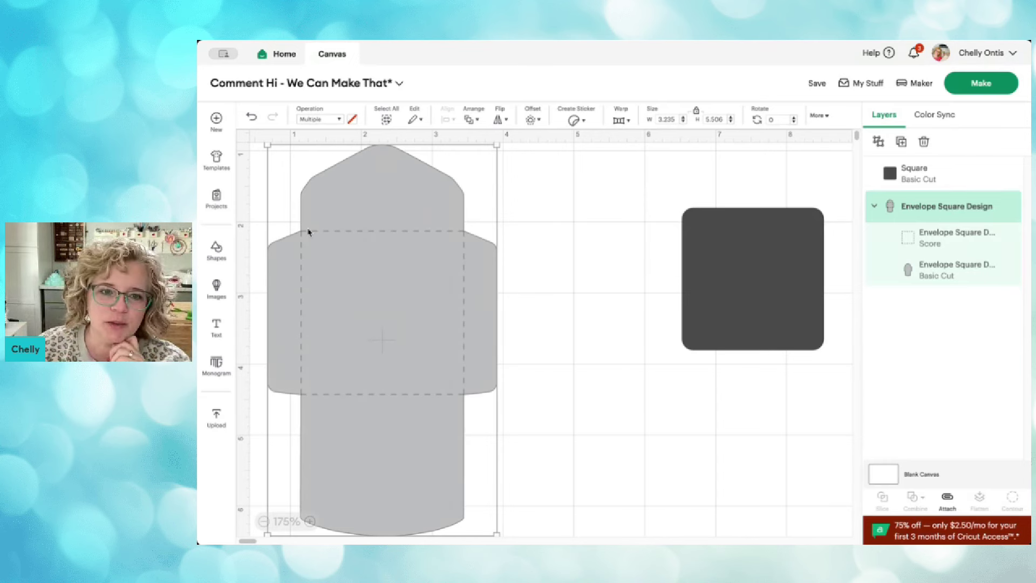
Delete the 2 in reference square beside the envelope.
{"action": "left_click", "coordinate": [551, 159]}
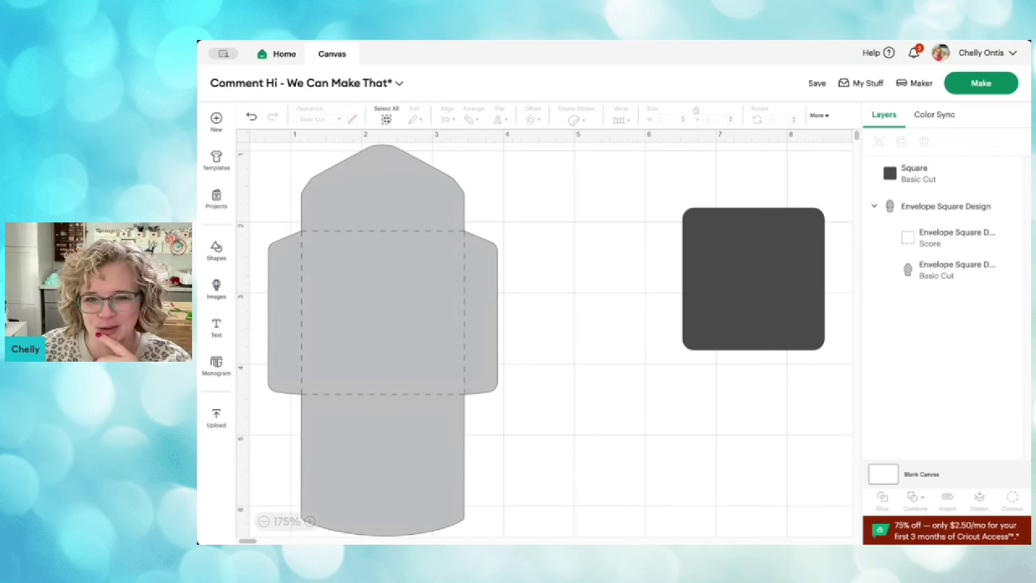
{"action": "left_click", "coordinate": [743, 279]}
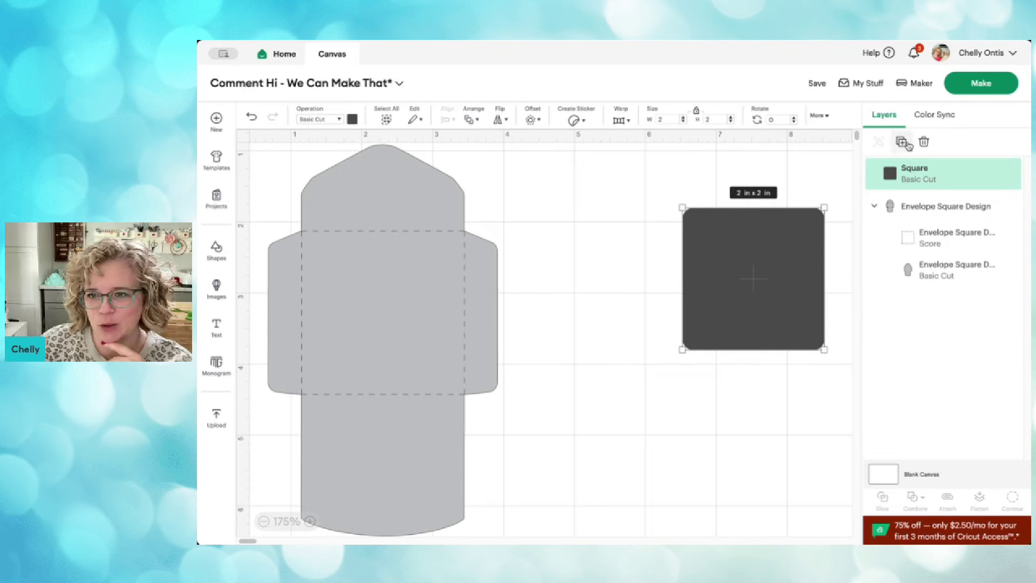
{"action": "key", "text": "Delete"}
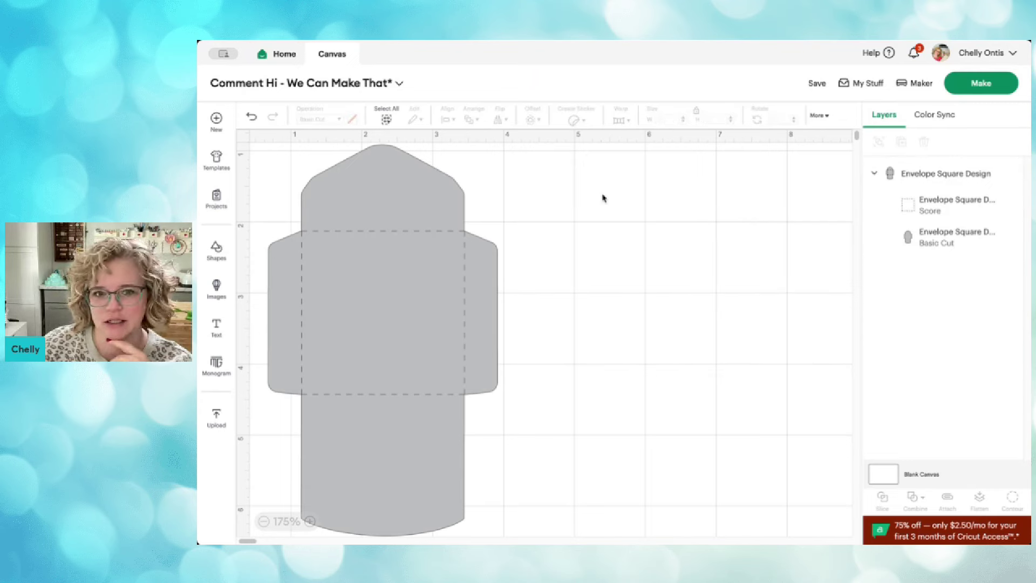
Review the available operation types for the envelope's score layer without changing the current one.
{"action": "left_click", "coordinate": [381, 200]}
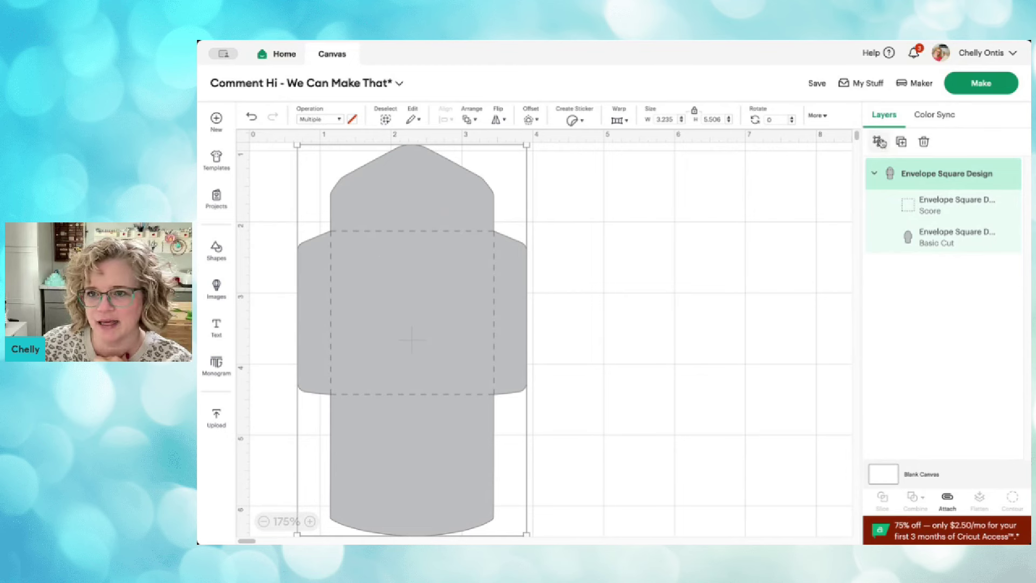
{"action": "left_click", "coordinate": [948, 208]}
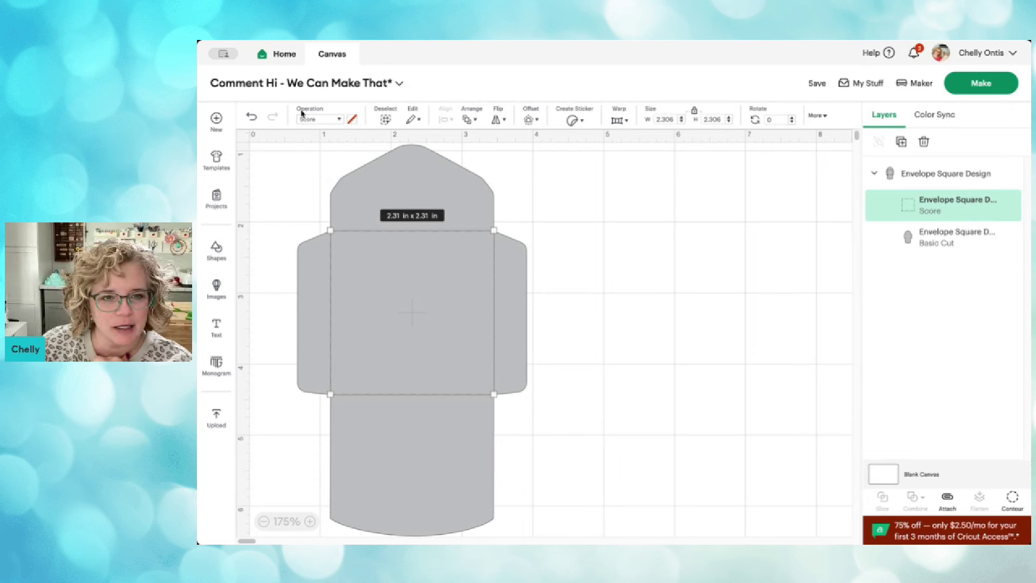
{"action": "left_click", "coordinate": [339, 120]}
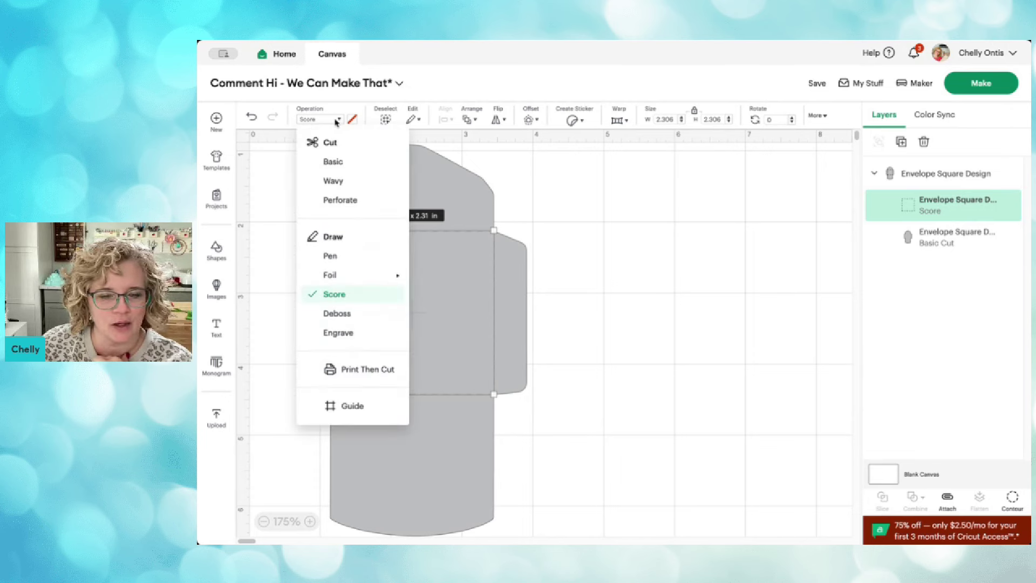
{"action": "left_click", "coordinate": [721, 248]}
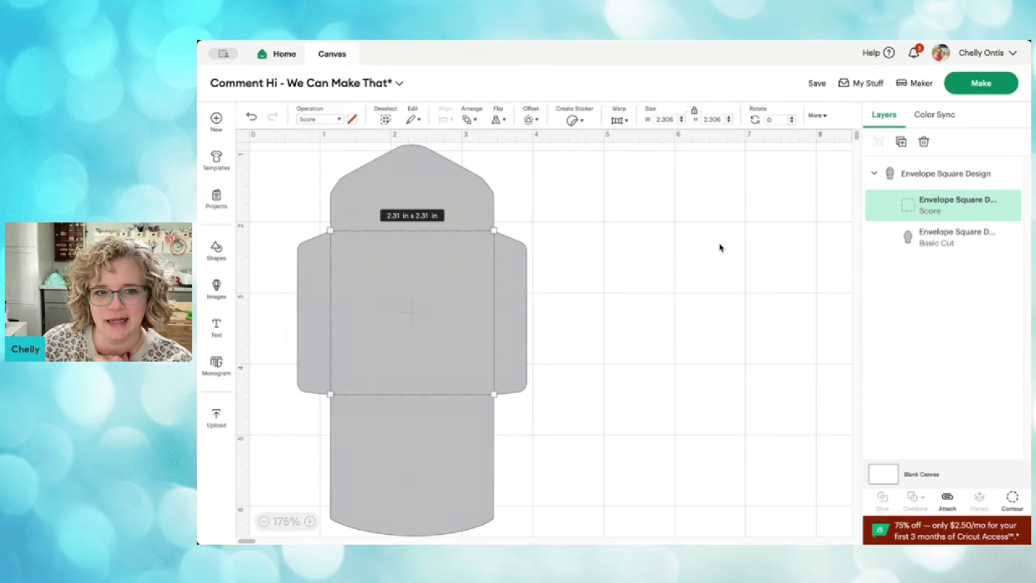
Preview how the envelope's layers are laid out on the mats for making, and return to the canvas.
{"action": "left_click", "coordinate": [479, 199]}
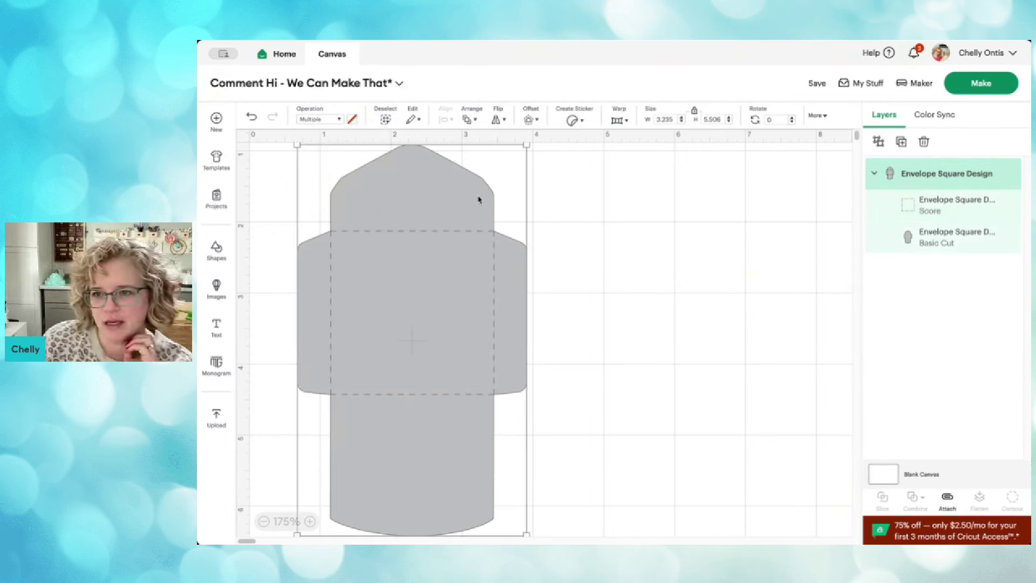
{"action": "scroll", "coordinate": [478, 199], "scroll_direction": "down", "scroll_amount": 1}
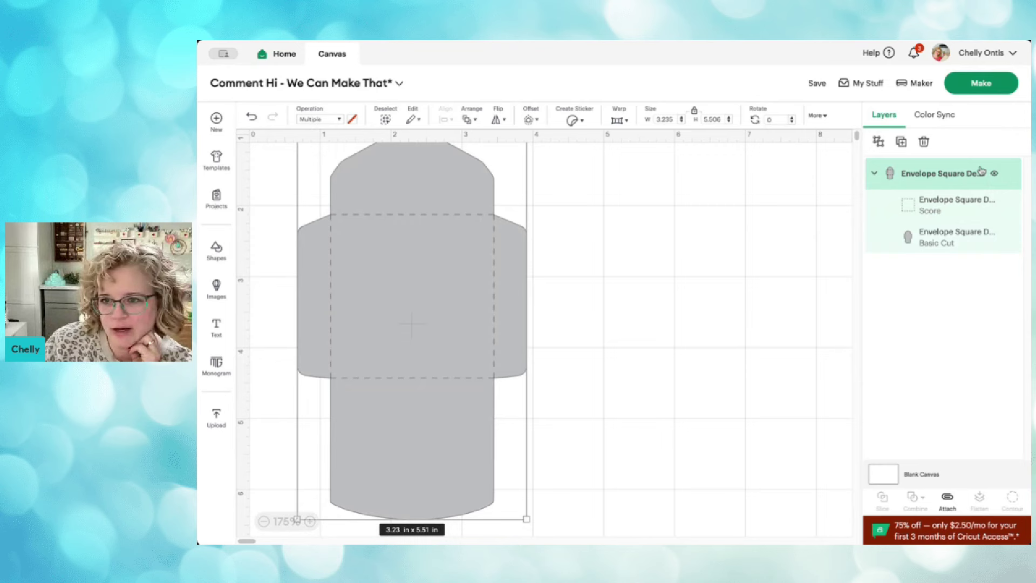
{"action": "left_click", "coordinate": [978, 84]}
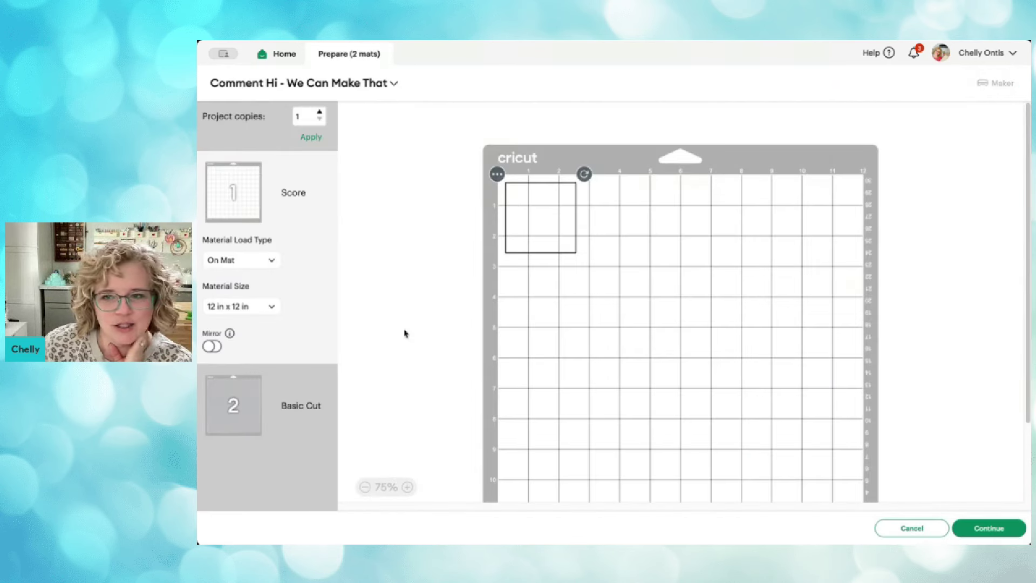
{"action": "left_click", "coordinate": [918, 530]}
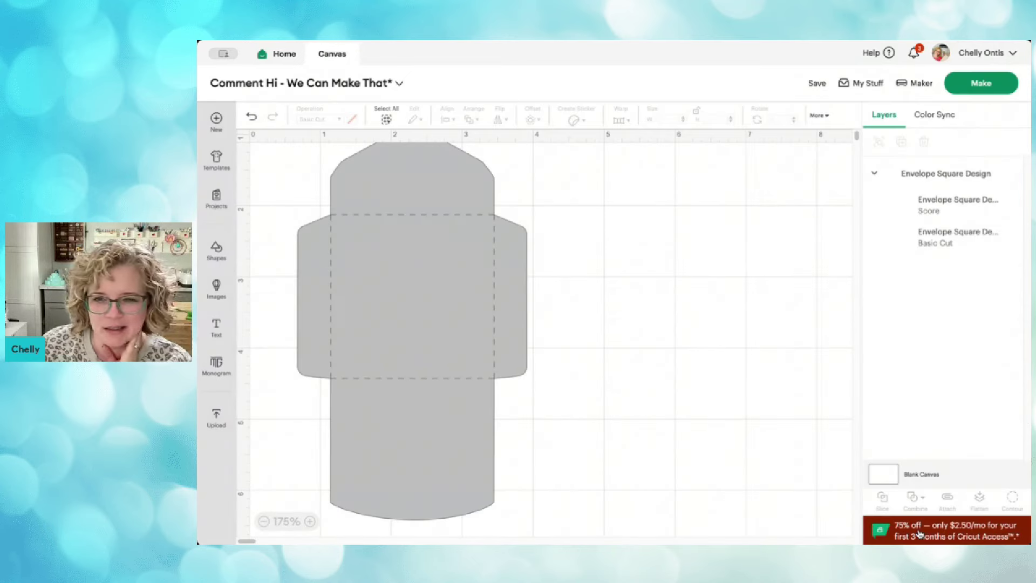
Attach the envelope's score layer to its cut outline.
{"action": "left_click_drag", "start_coordinate": [562, 178], "coordinate": [399, 355]}
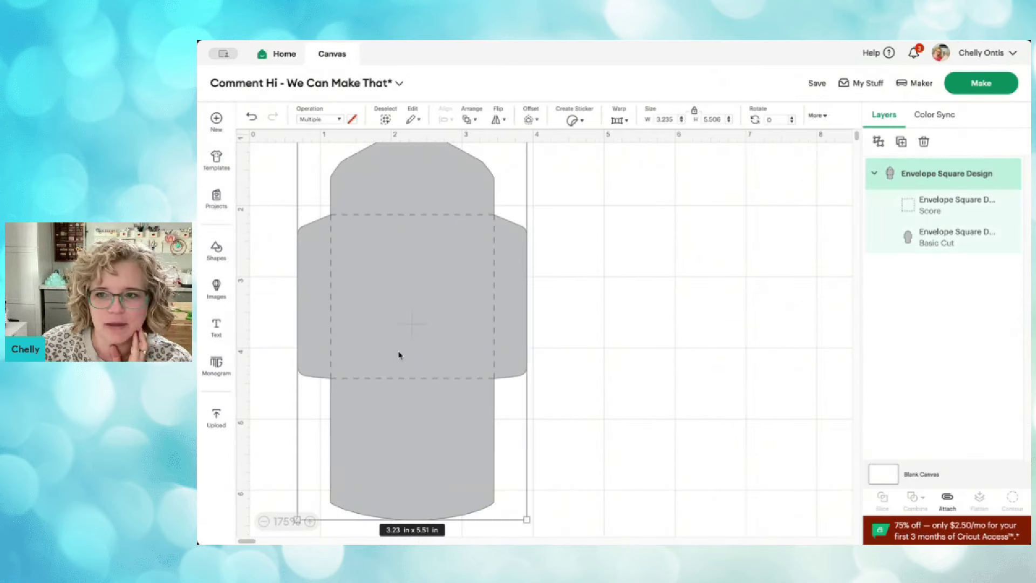
{"action": "left_click", "coordinate": [946, 502]}
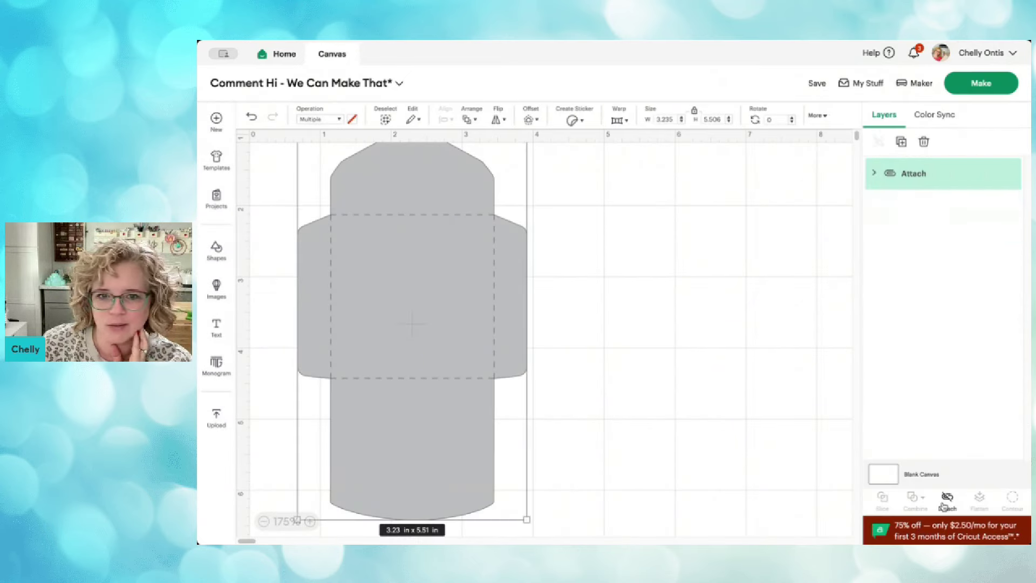